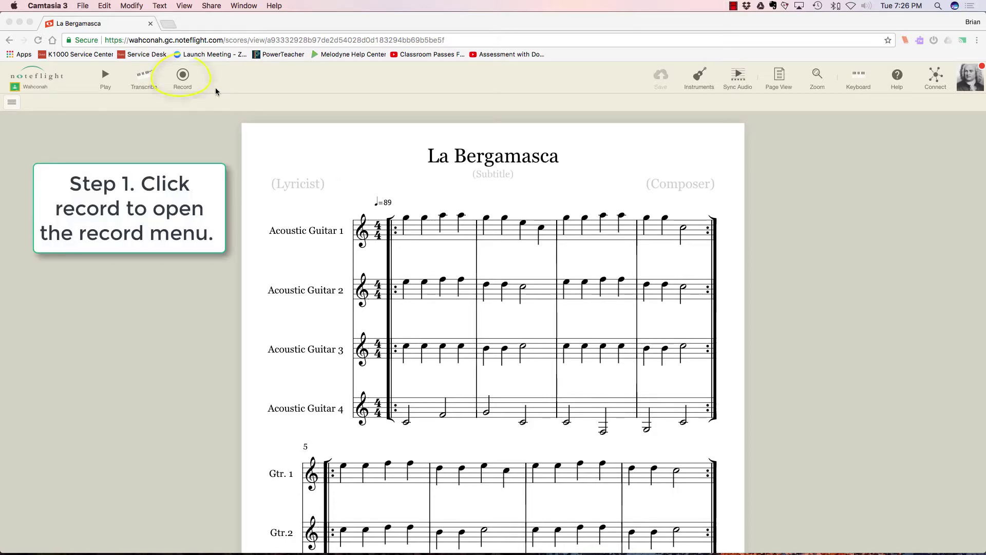
# - Put La Bergamasca into record mode with the Mixer's Tracks list showing
pyautogui.click(185, 77)
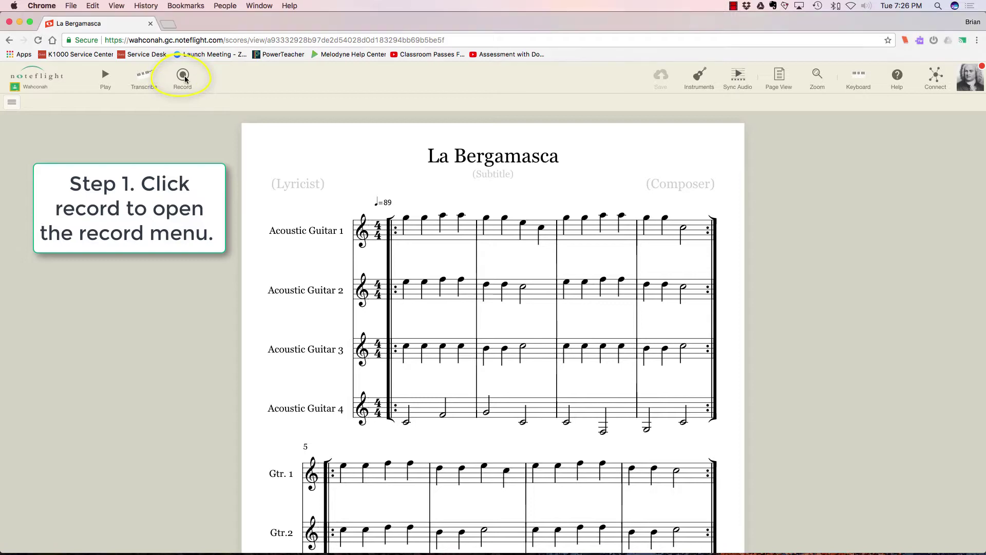
pyautogui.click(185, 77)
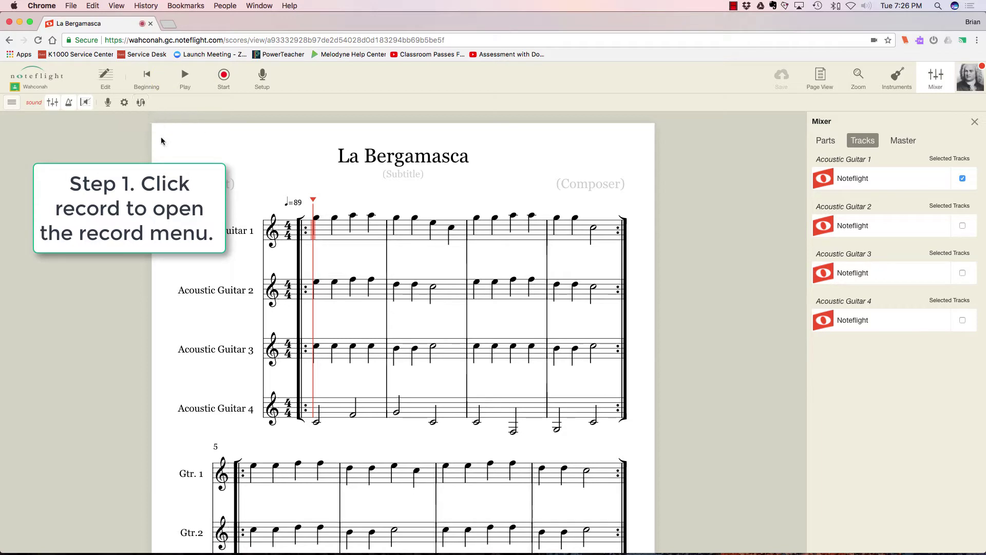
# - Choose Built-in Microphone as the recording input device and close the input dialog
pyautogui.click(140, 105)
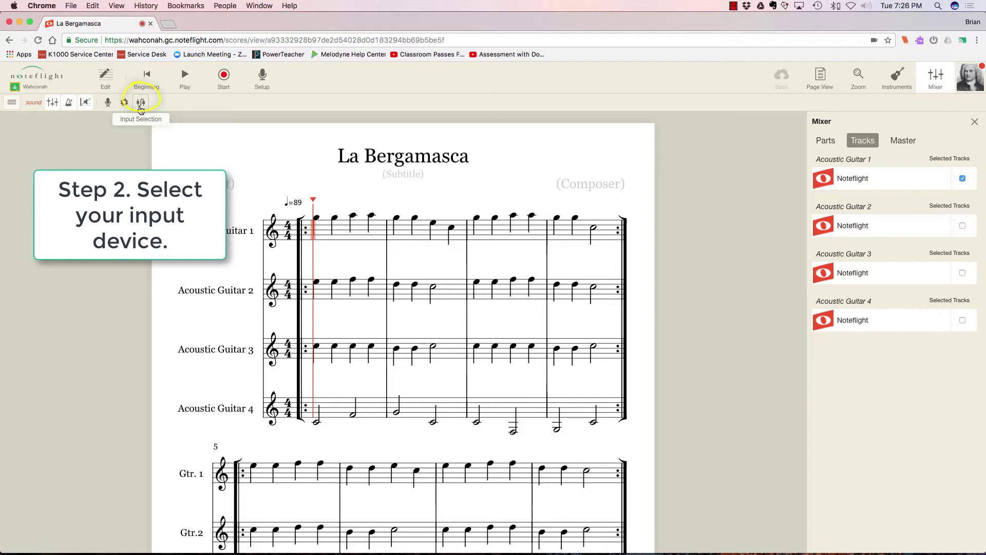
pyautogui.click(140, 104)
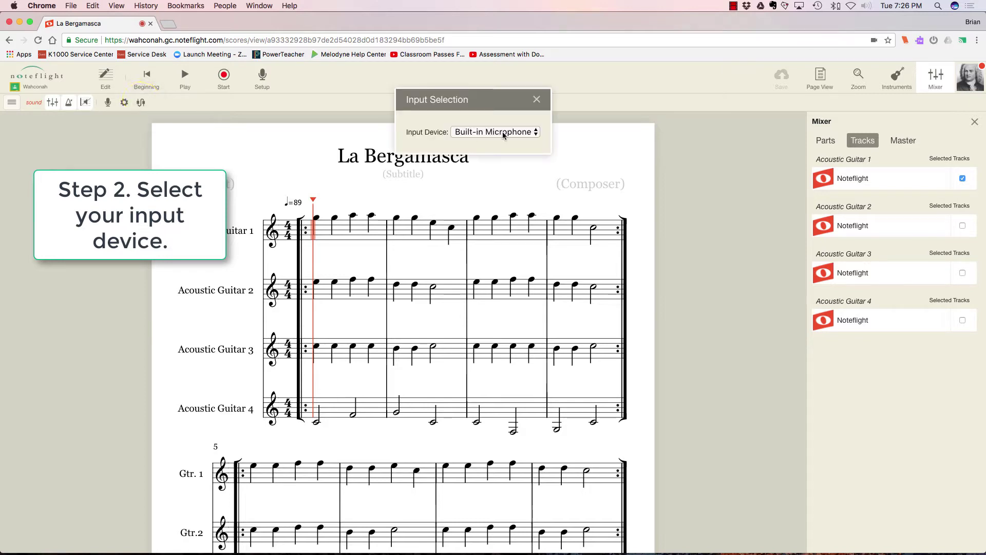
pyautogui.click(535, 133)
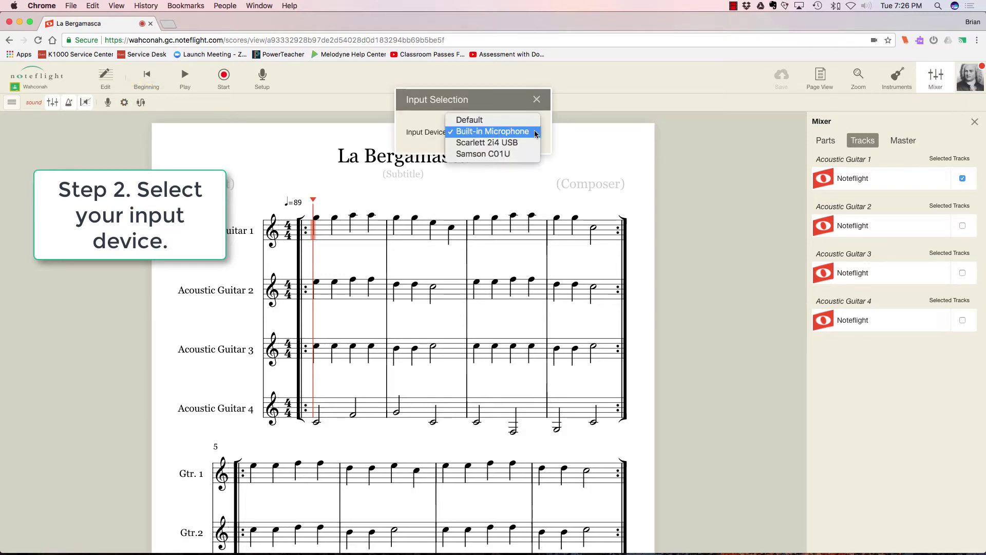
pyautogui.click(508, 132)
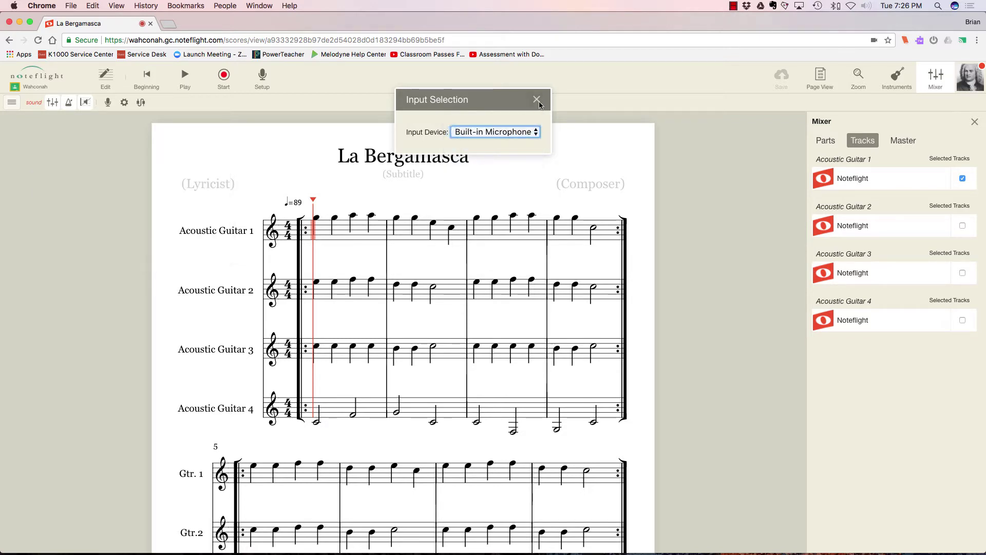
pyautogui.click(538, 99)
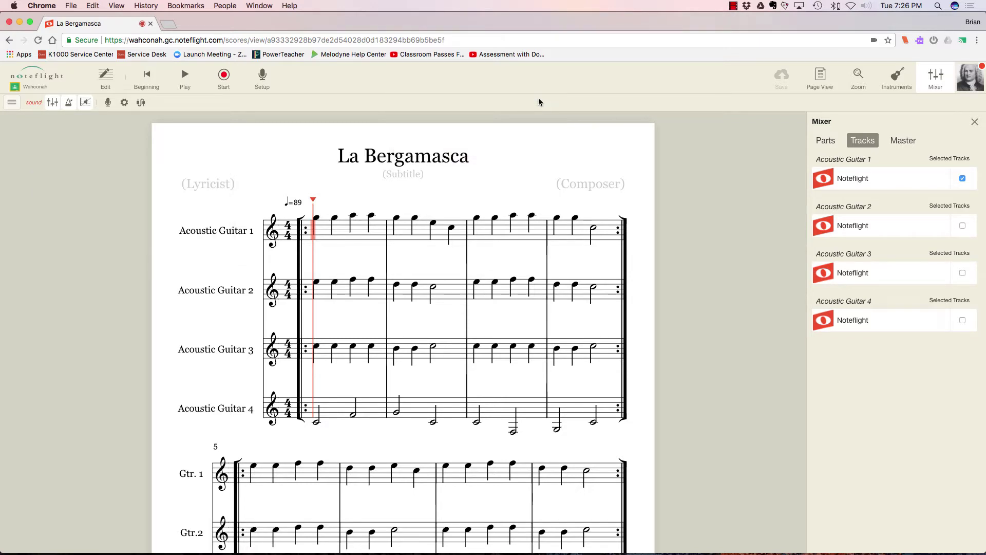
# - Run the microphone input volume check, retrying after lowering the volume until it passes
pyautogui.click(261, 79)
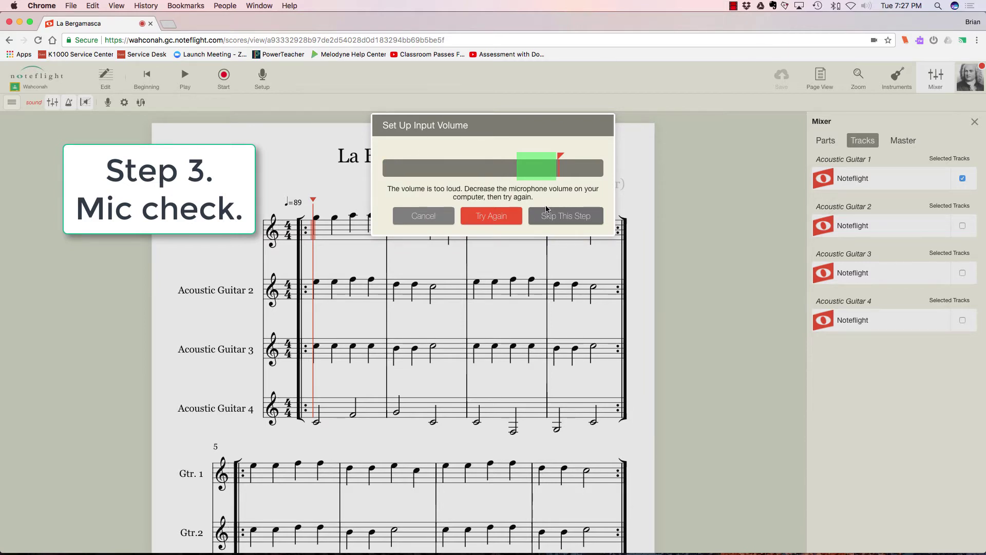
pyautogui.click(509, 216)
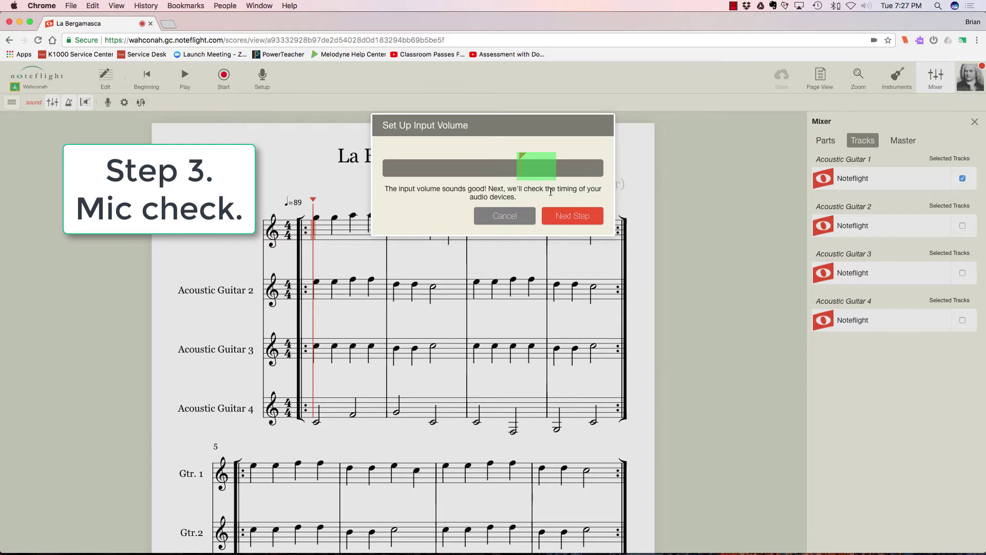
pyautogui.click(572, 220)
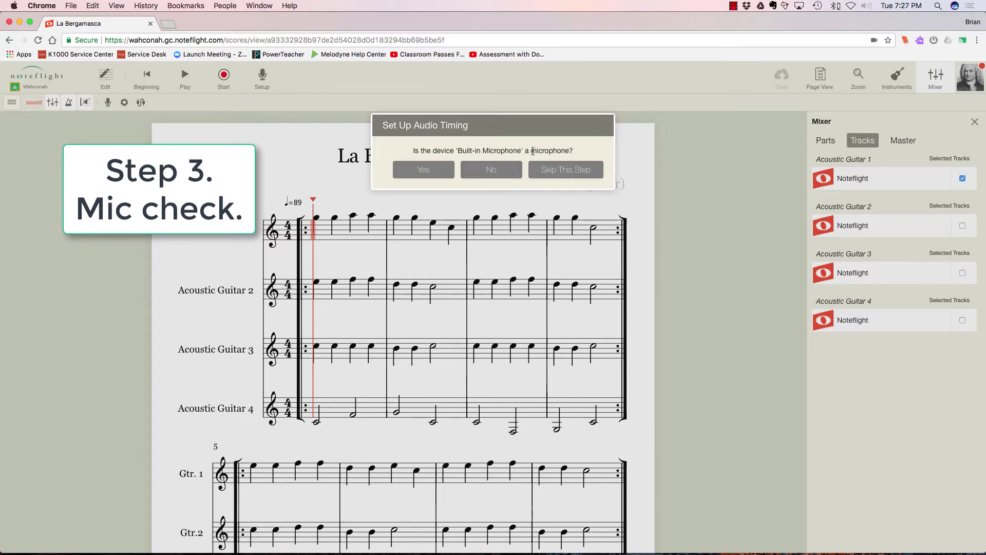
# - Confirm Built-in Microphone is a microphone, measure the mic and speaker timing, and finish setup
pyautogui.click(425, 170)
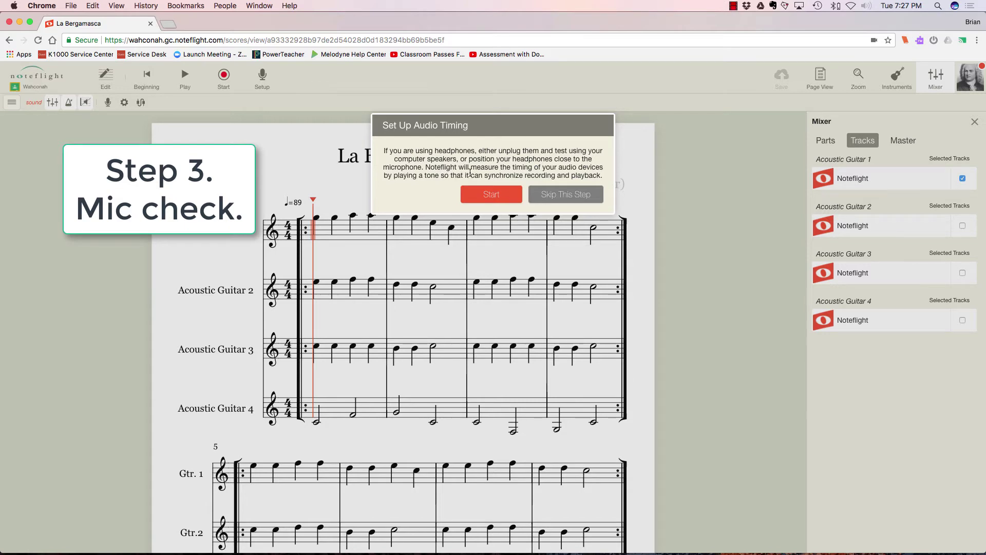
pyautogui.click(474, 198)
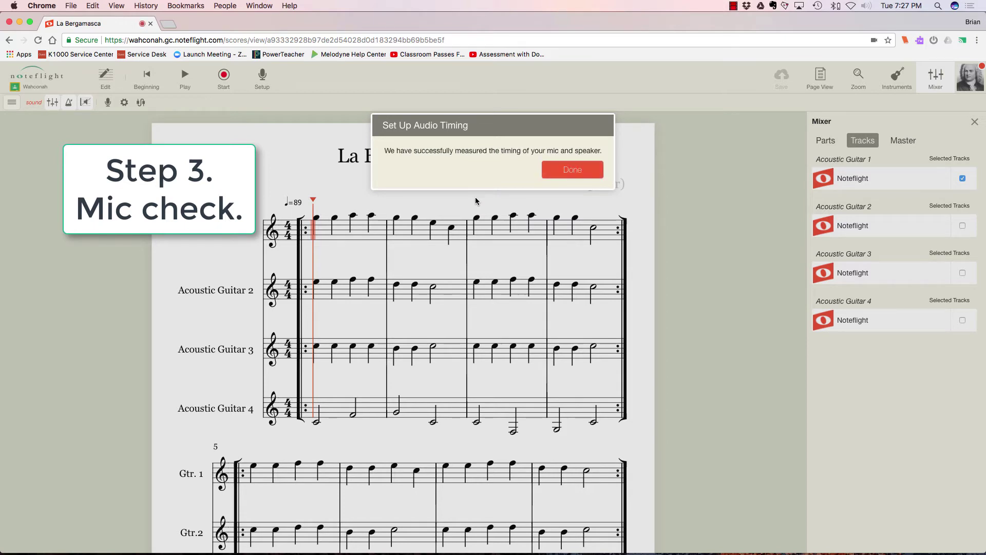
pyautogui.click(583, 173)
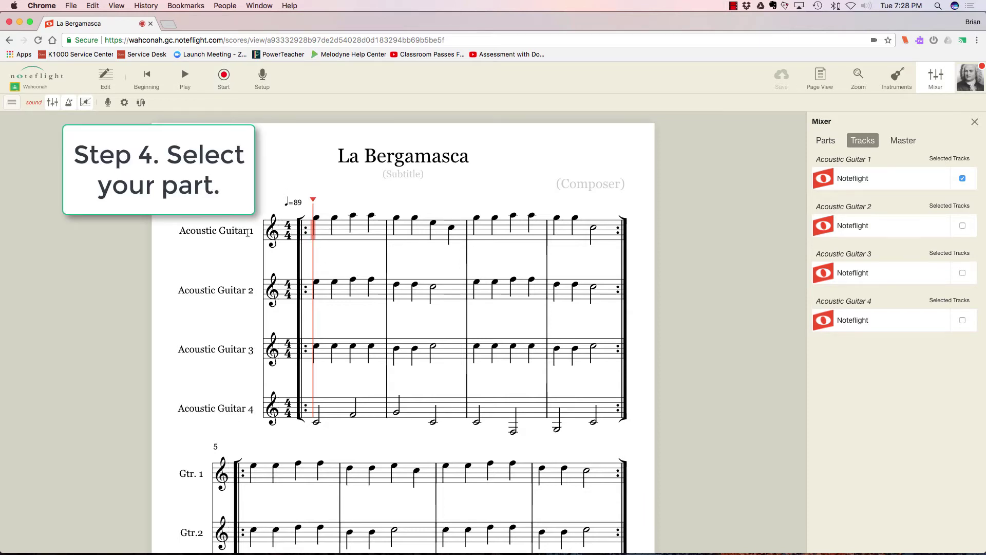
# - Place the red playback cursor at the start of the Acoustic Guitar 3 staff
pyautogui.click(321, 283)
pyautogui.click(320, 361)
pyautogui.click(317, 290)
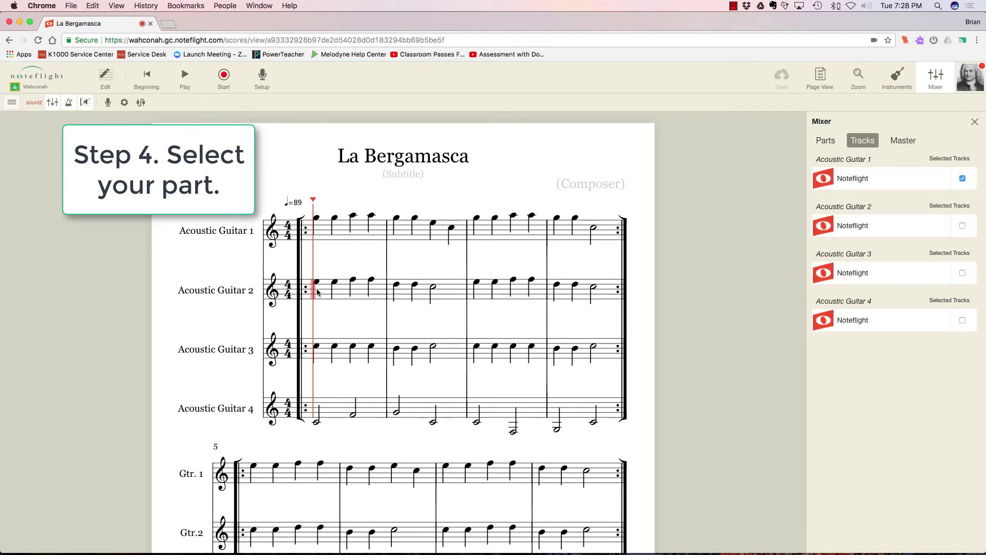
pyautogui.click(319, 360)
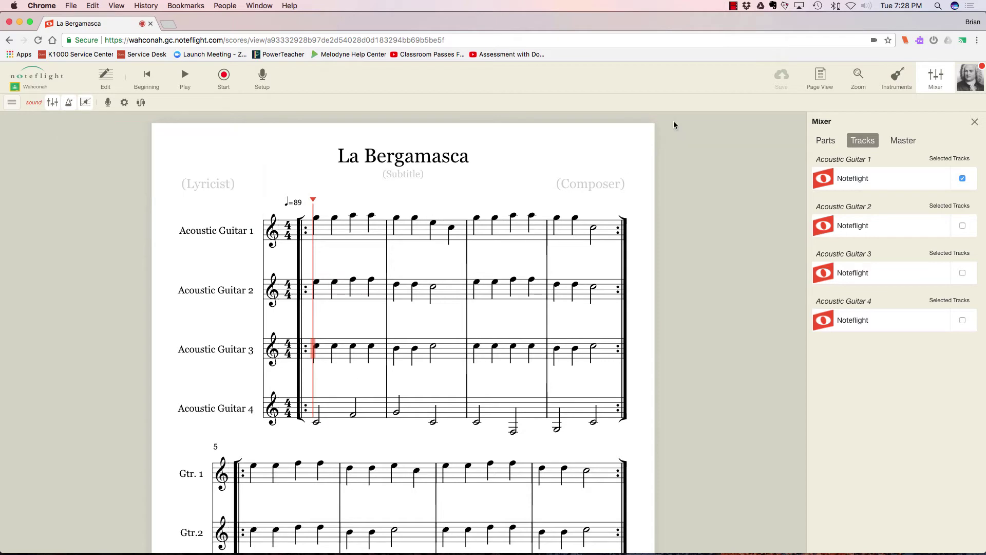
# - Switch the score to Strip View and include Acoustic Guitar 2 in recording playback
pyautogui.click(819, 77)
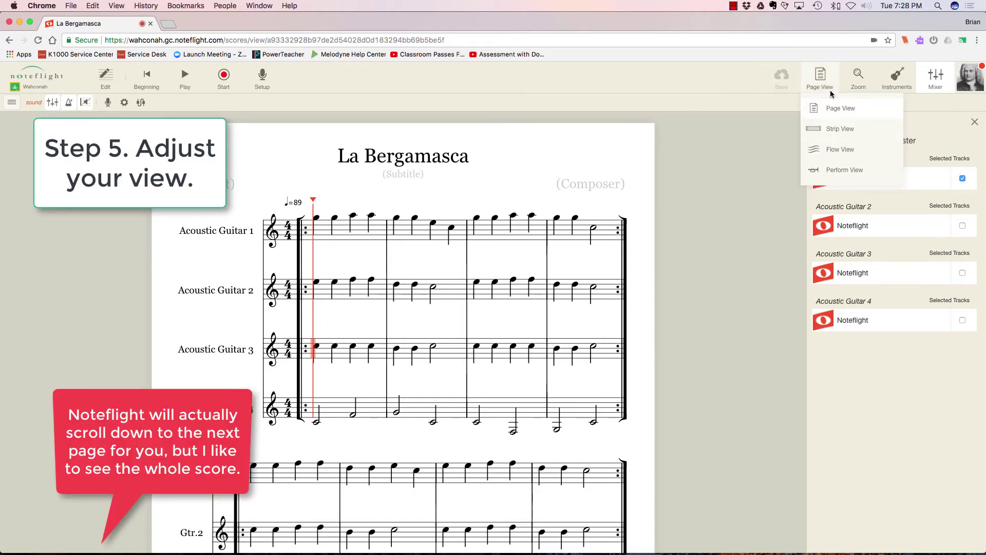
pyautogui.click(840, 129)
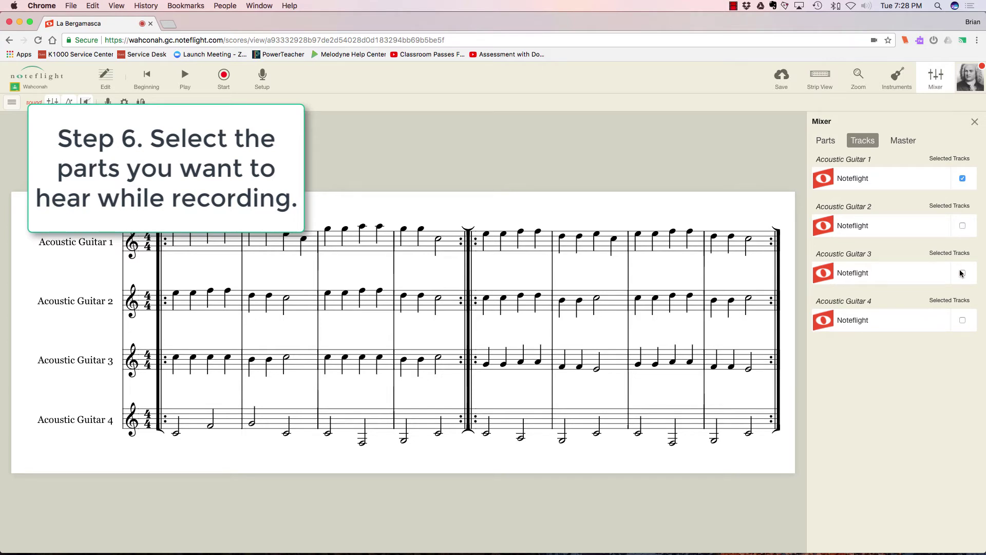
pyautogui.click(963, 227)
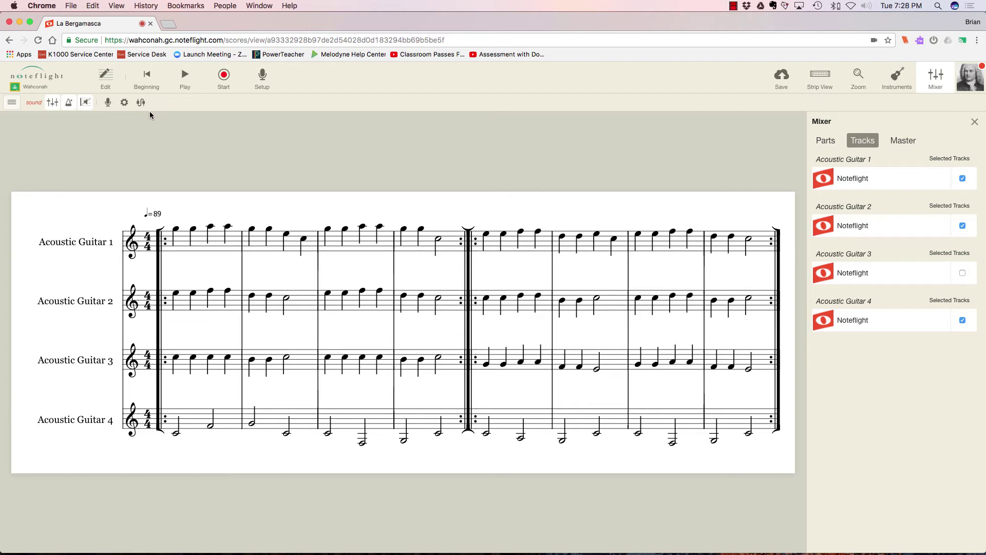
# - Turn on the metronome and review the count-in measures in the recording Options dialog
pyautogui.click(69, 104)
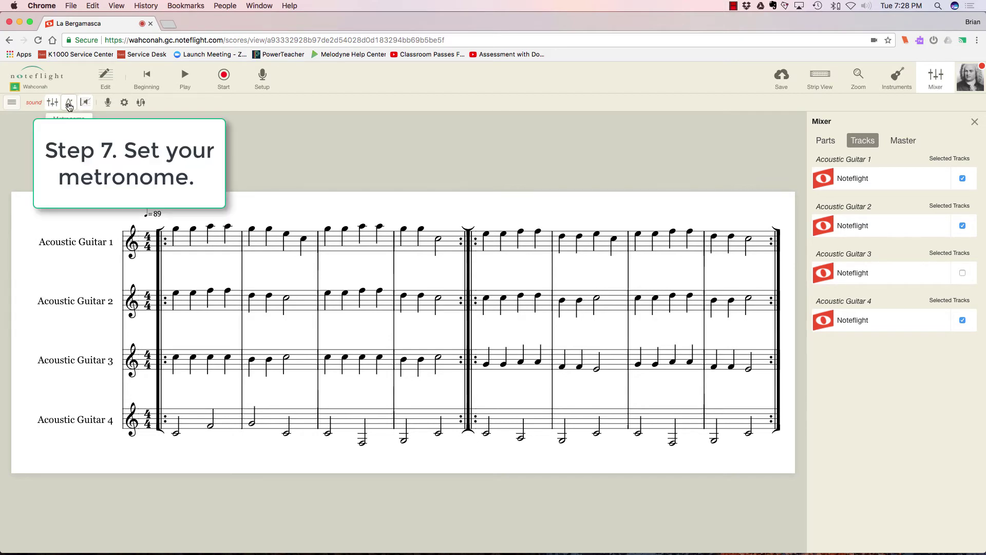
pyautogui.click(124, 103)
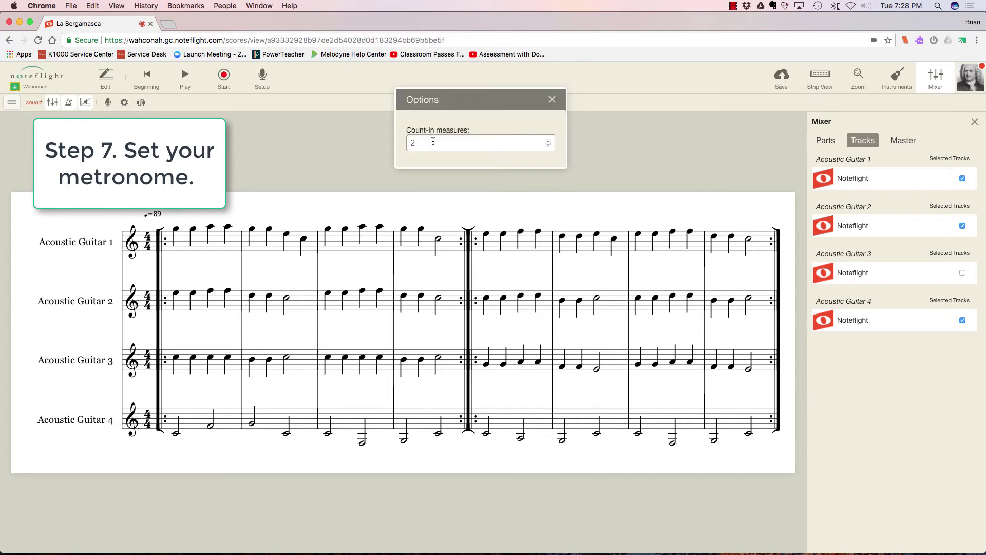
pyautogui.moveTo(548, 146)
pyautogui.click(552, 99)
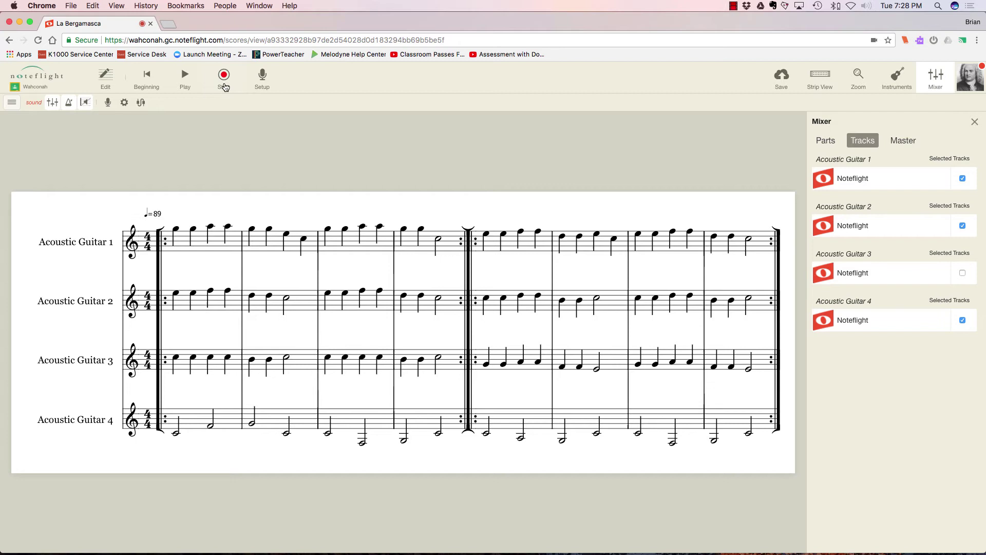
# - Record an audio take of the Acoustic Guitar 3 part, then stop recording
pyautogui.click(224, 77)
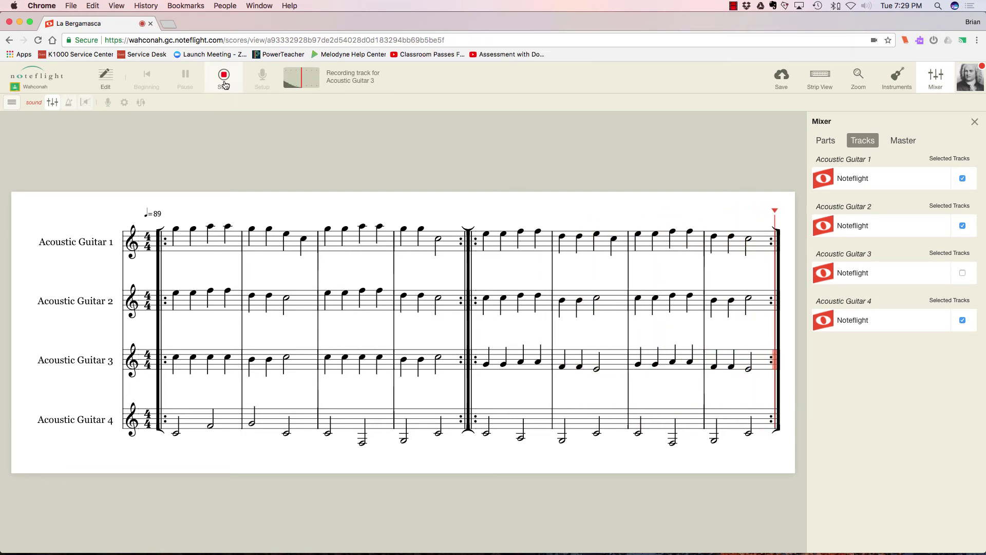
pyautogui.click(224, 82)
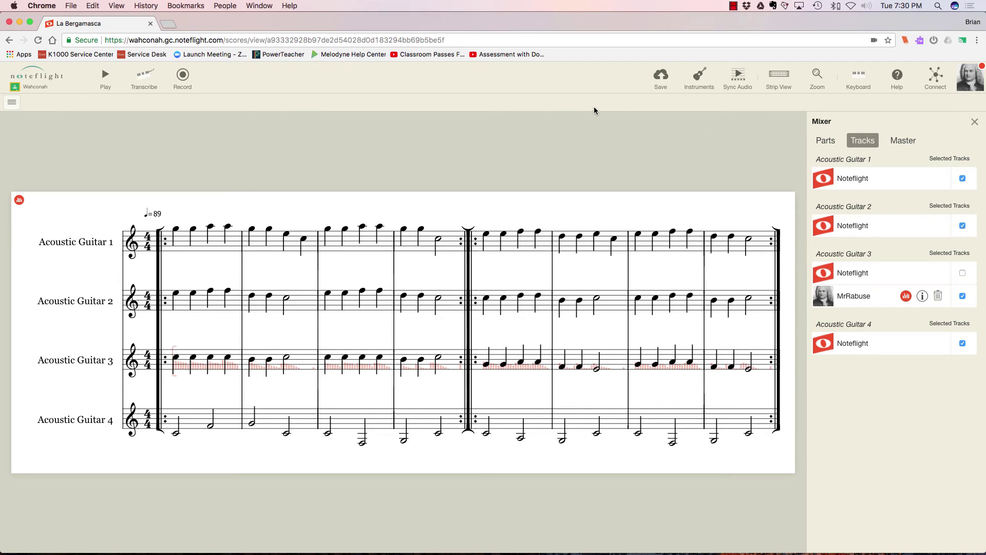
# - Play back the new recording with Acoustic Guitars 1, 2 and 4 muted
pyautogui.click(92, 76)
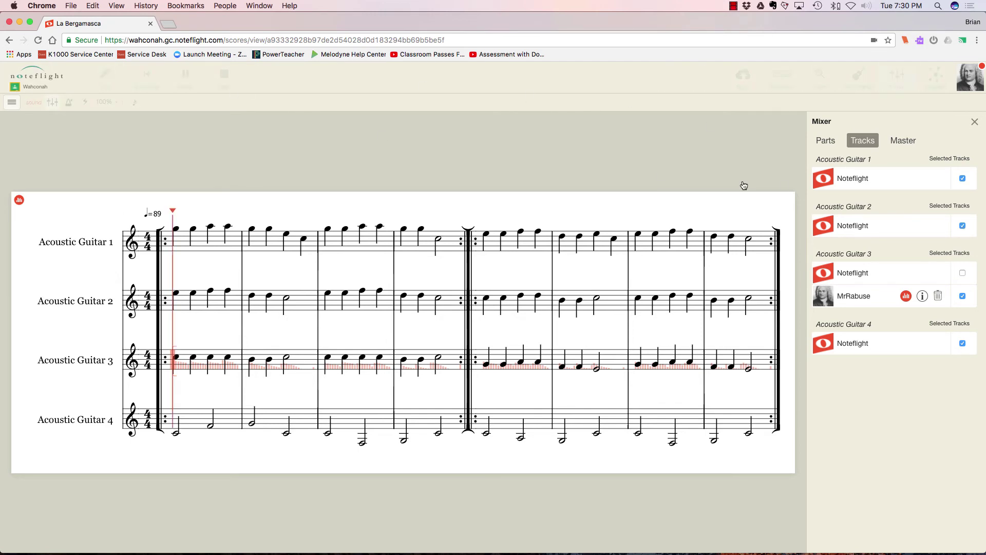
pyautogui.click(962, 178)
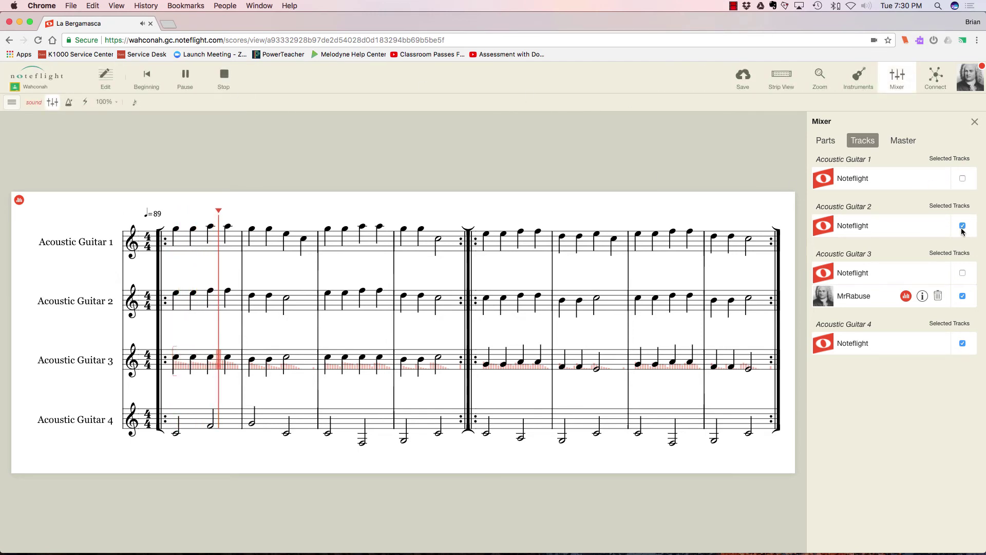
pyautogui.click(962, 226)
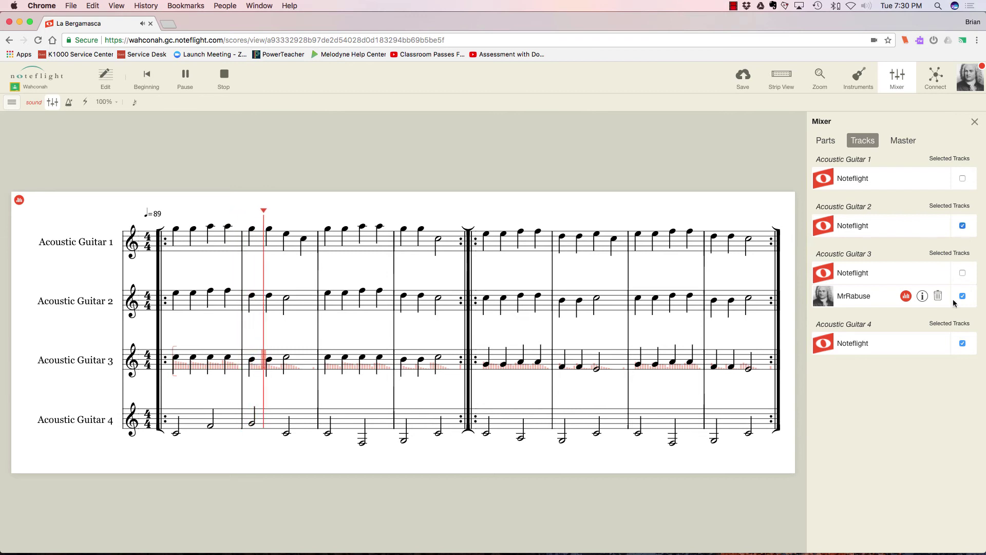
pyautogui.click(962, 343)
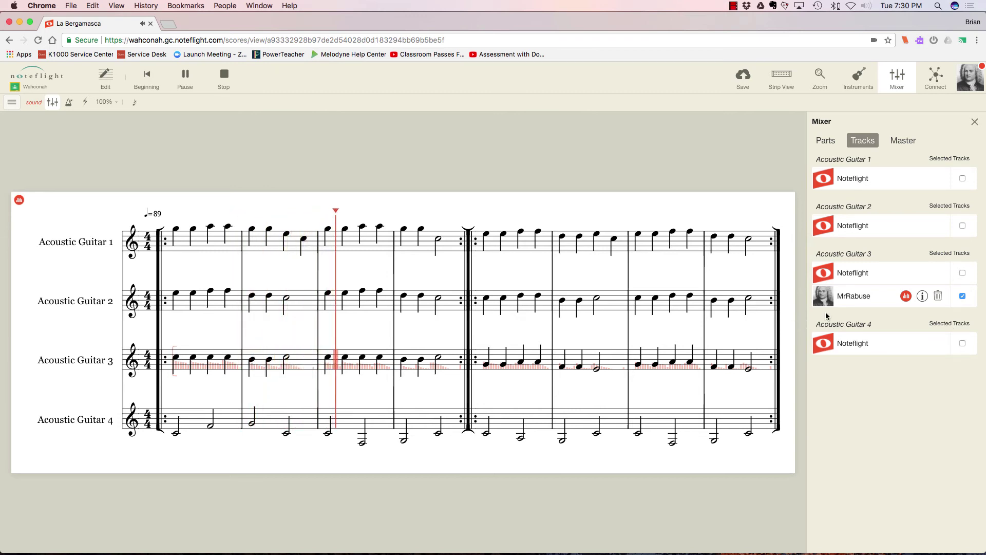
pyautogui.click(221, 80)
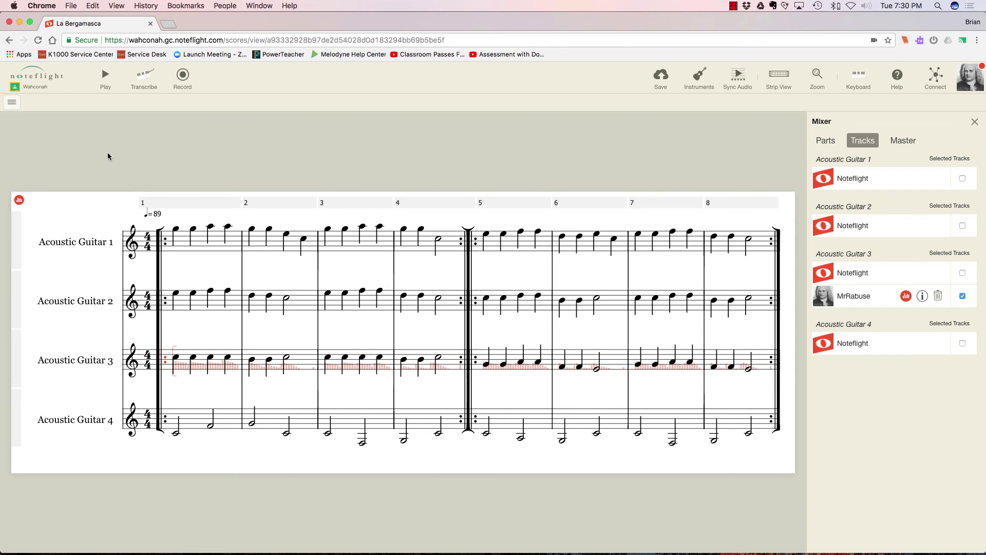
# - Replay the score, turning Acoustic Guitar 4 and then Acoustic Guitar 2 back on
pyautogui.click(106, 77)
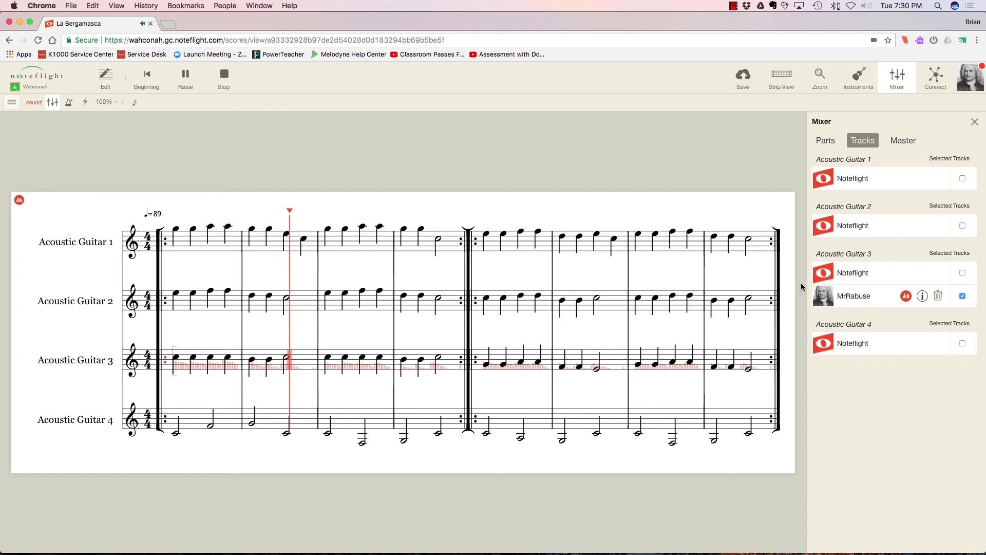
pyautogui.click(963, 344)
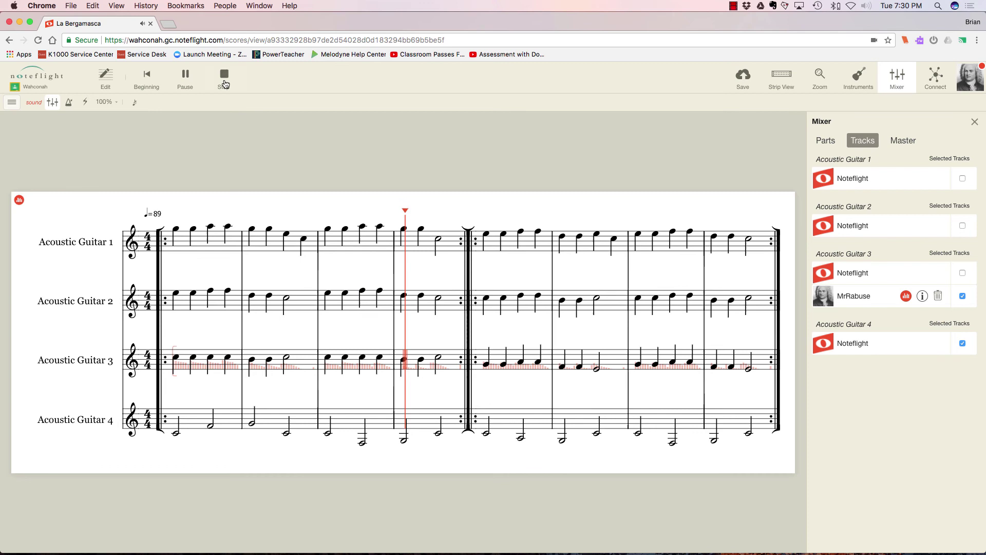
pyautogui.click(225, 84)
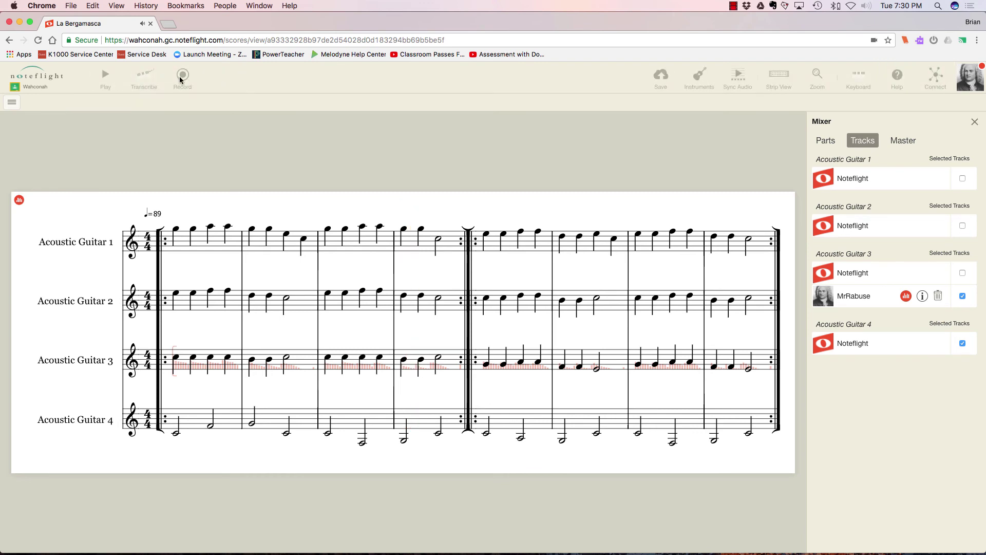
pyautogui.click(111, 79)
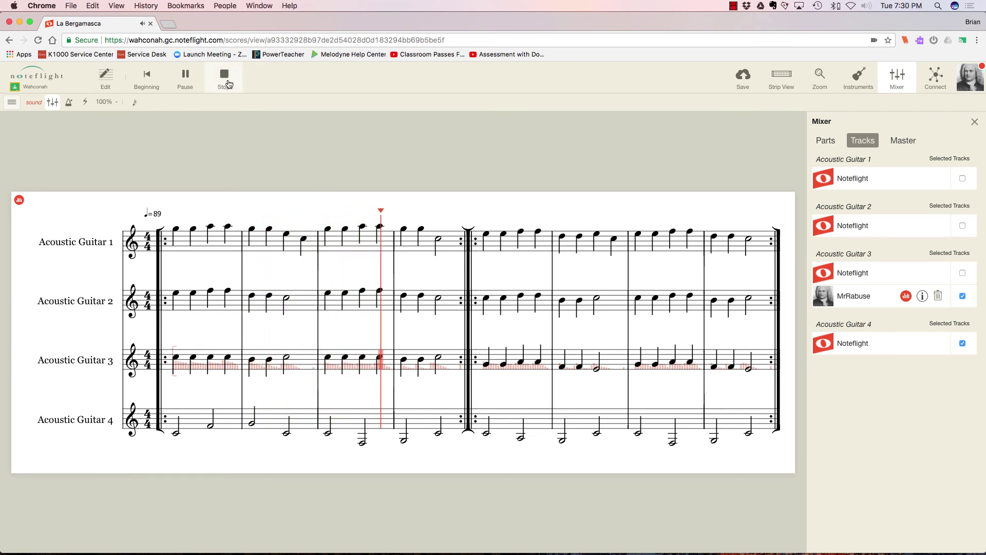
pyautogui.click(229, 84)
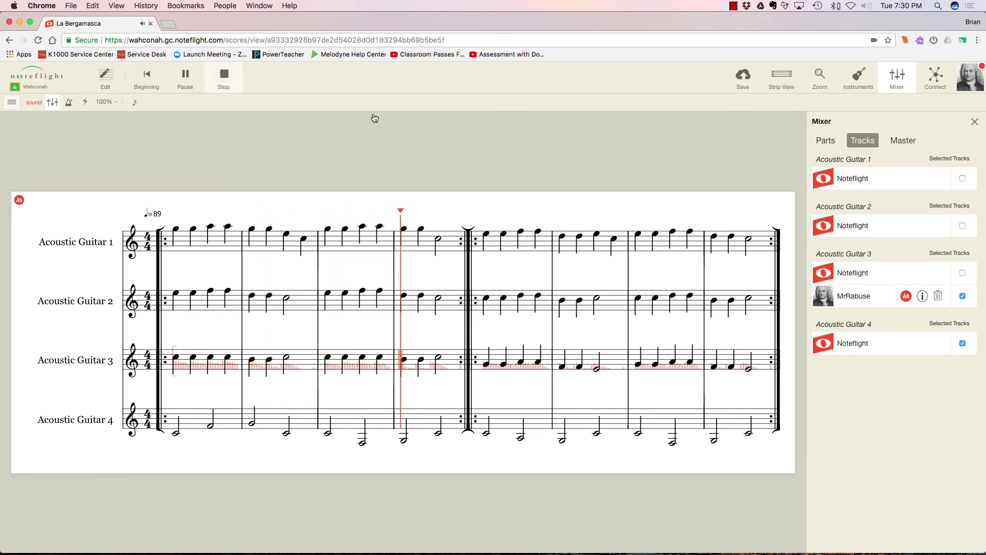
pyautogui.click(962, 225)
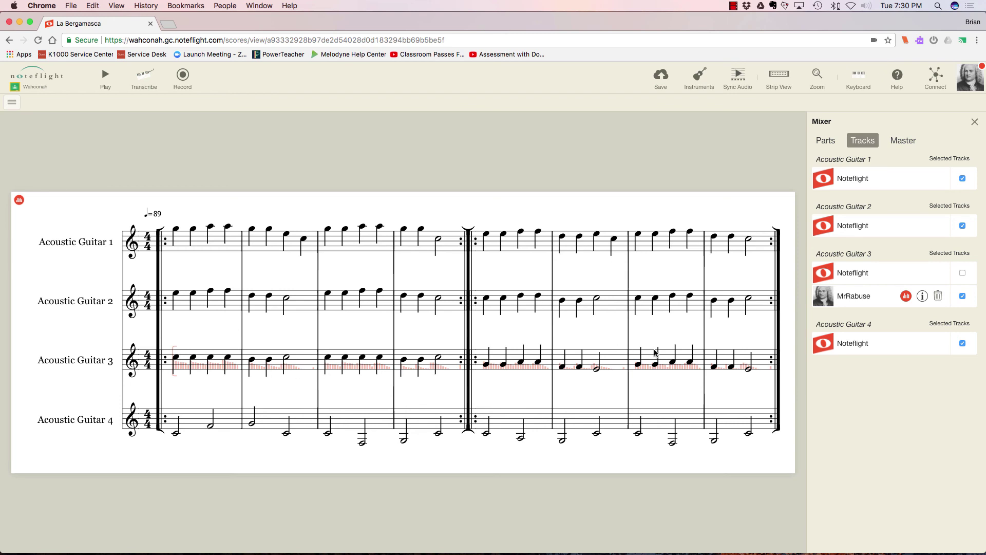
# - Open the Connect panel showing La Bergamasca's Guitar Ensemble 1 assignment
pyautogui.click(936, 78)
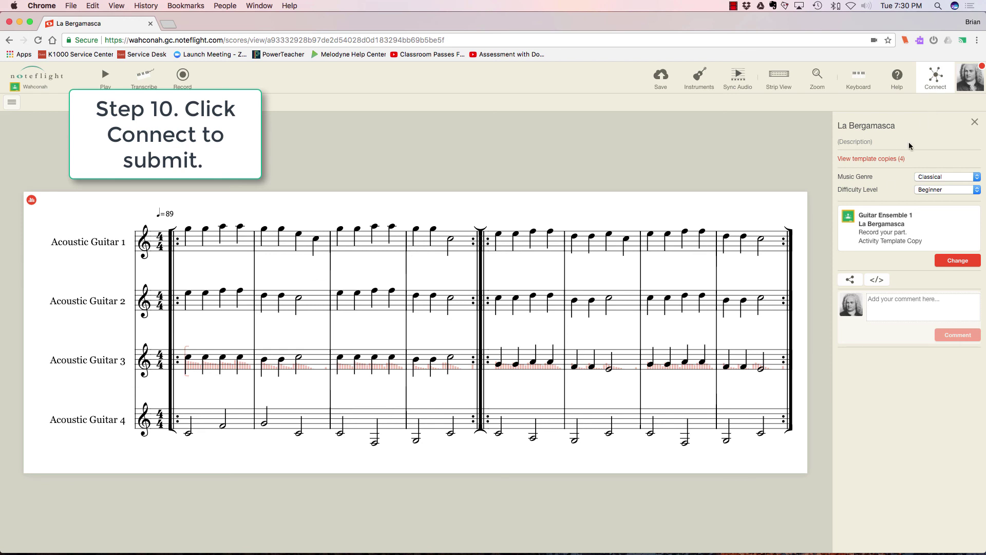